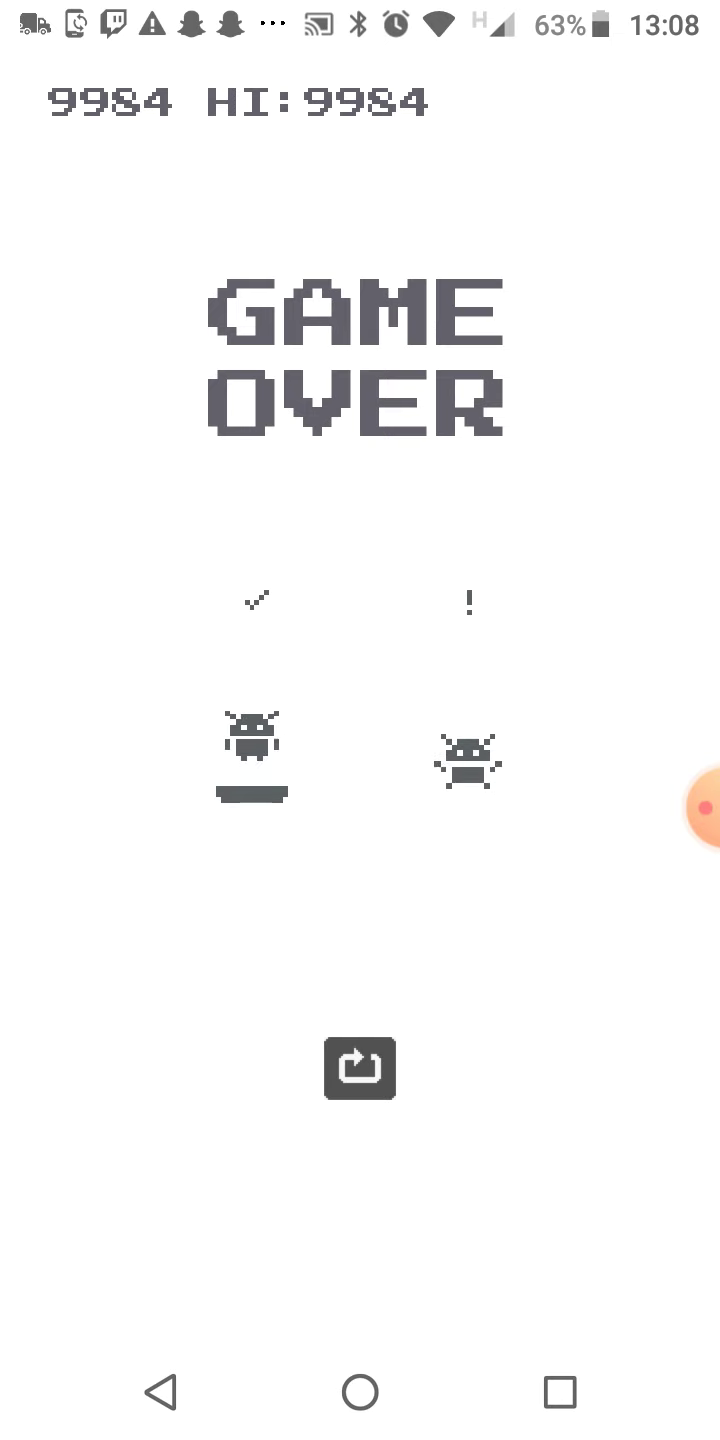
{"action": "left_click", "coordinate": [360, 1067]}
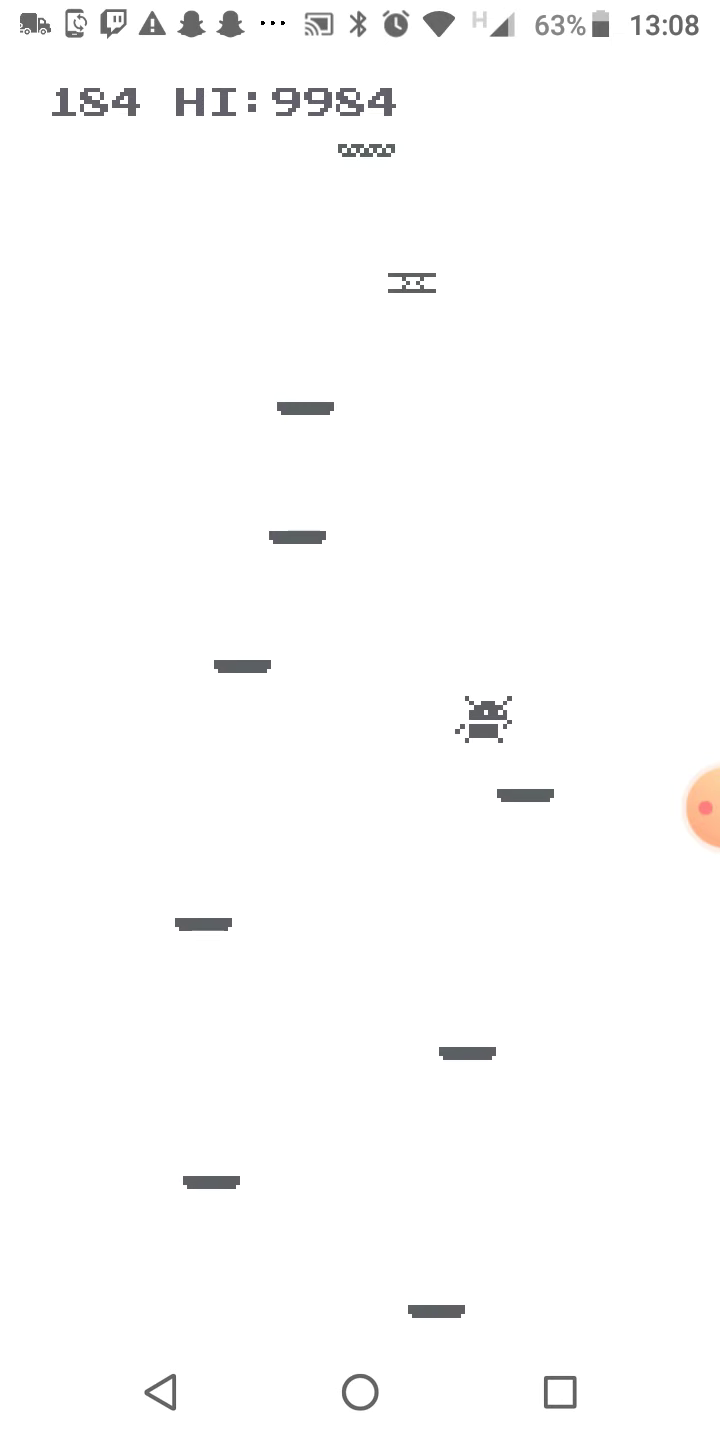